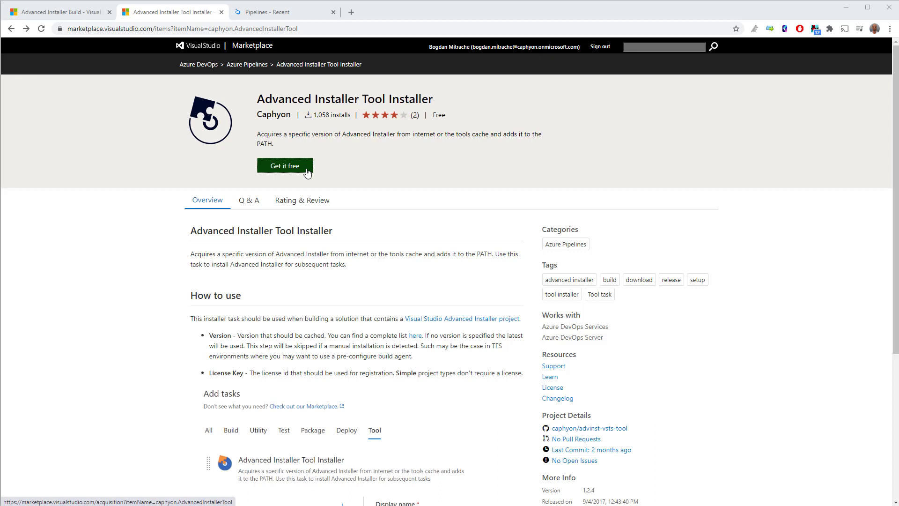
Review the Advanced Installer Build and Tool Installer Marketplace pages, then go to the empty Pipelines page
{"action": "left_click", "coordinate": [60, 13]}
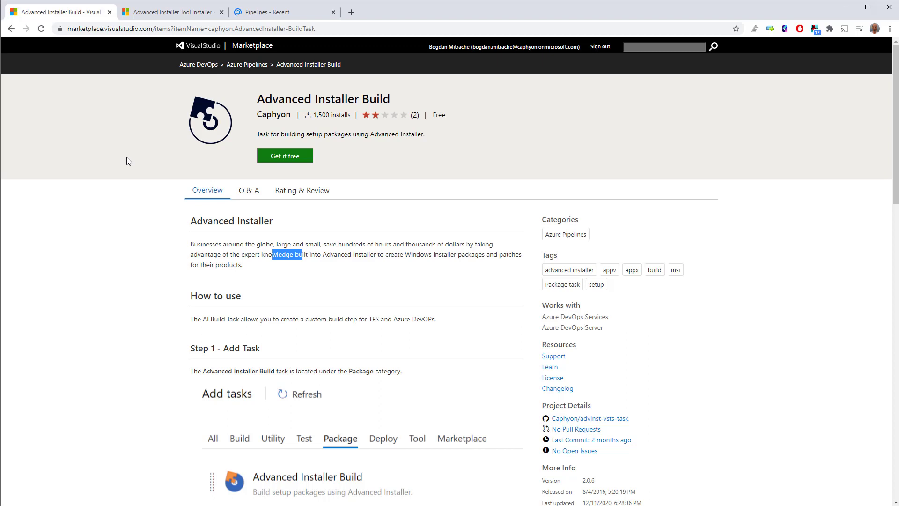
{"action": "mouse_move", "coordinate": [172, 12]}
{"action": "left_click", "coordinate": [185, 19]}
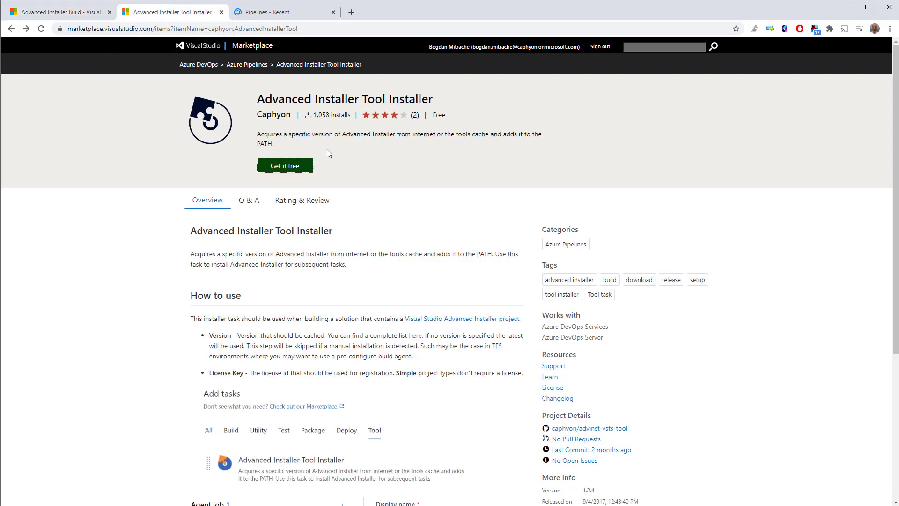
{"action": "left_click", "coordinate": [296, 15]}
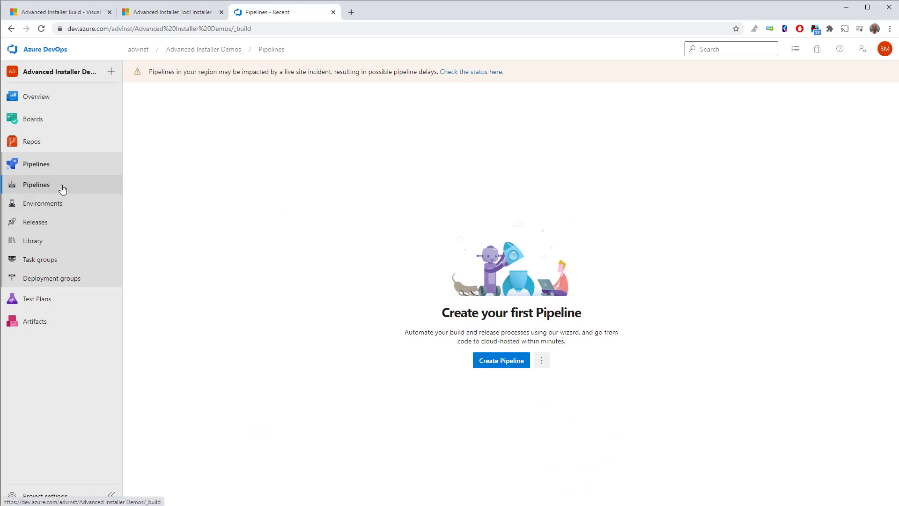
Create a classic-editor pipeline using the Advanced Installer Demos Azure Repos Git repo on master
{"action": "left_click", "coordinate": [496, 362]}
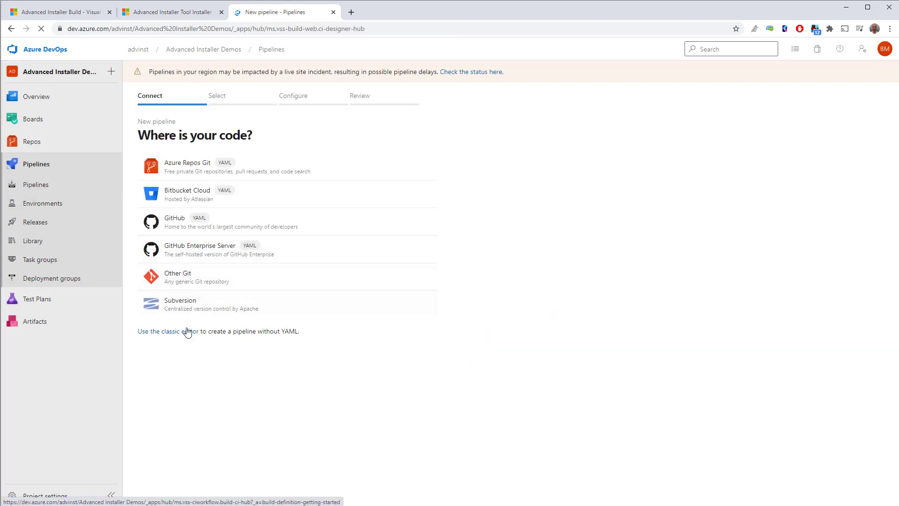
{"action": "left_click", "coordinate": [188, 333]}
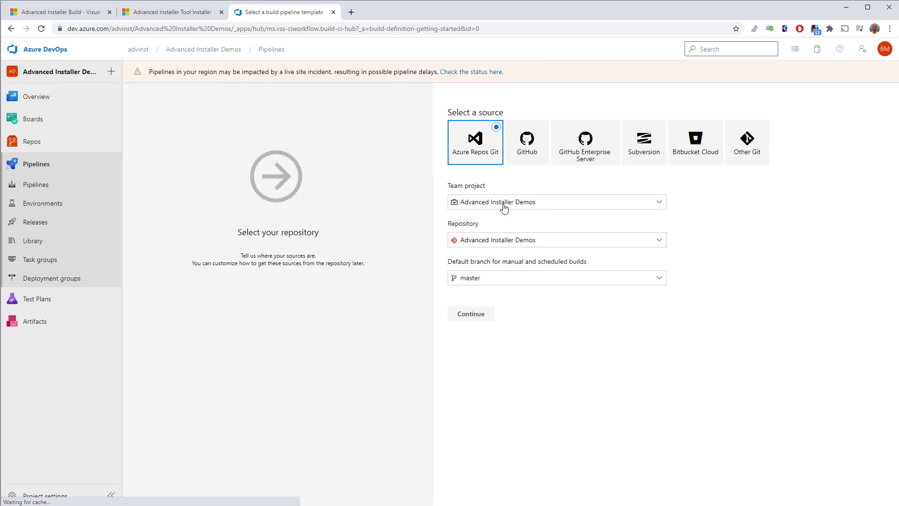
{"action": "left_click", "coordinate": [462, 318]}
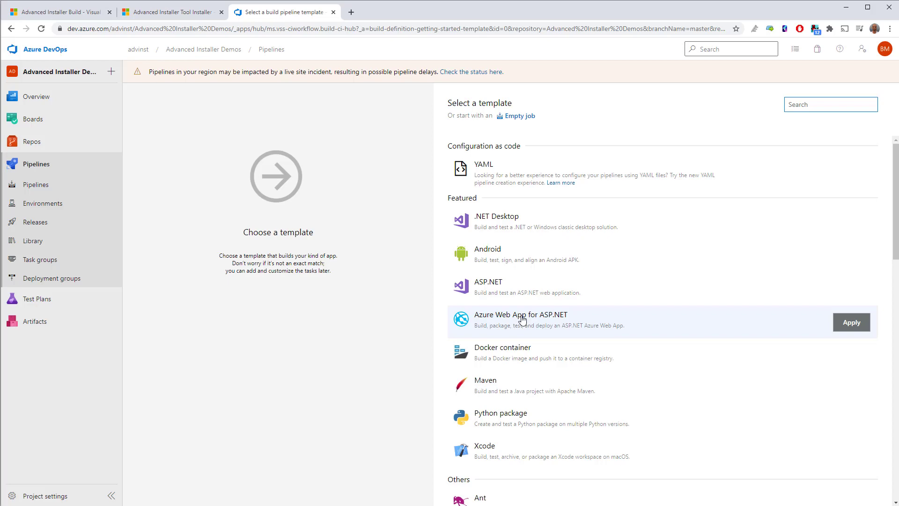
{"action": "scroll", "coordinate": [533, 327], "scroll_direction": "down", "scroll_amount": 5}
{"action": "scroll", "coordinate": [533, 327], "scroll_direction": "down", "scroll_amount": 5}
{"action": "scroll", "coordinate": [533, 330], "scroll_direction": "down", "scroll_amount": 2}
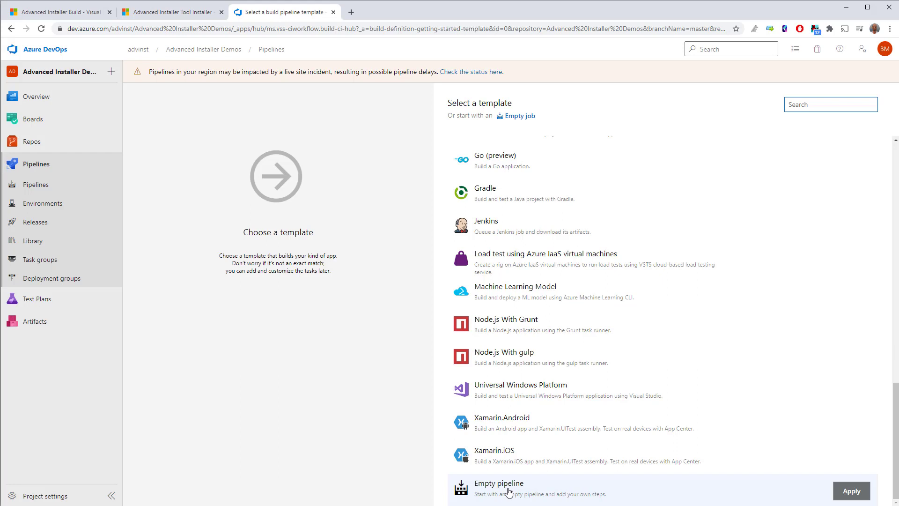
Apply the Empty pipeline template and add Advanced Installer Tool Installer and Visual Studio build tasks
{"action": "left_click", "coordinate": [847, 492]}
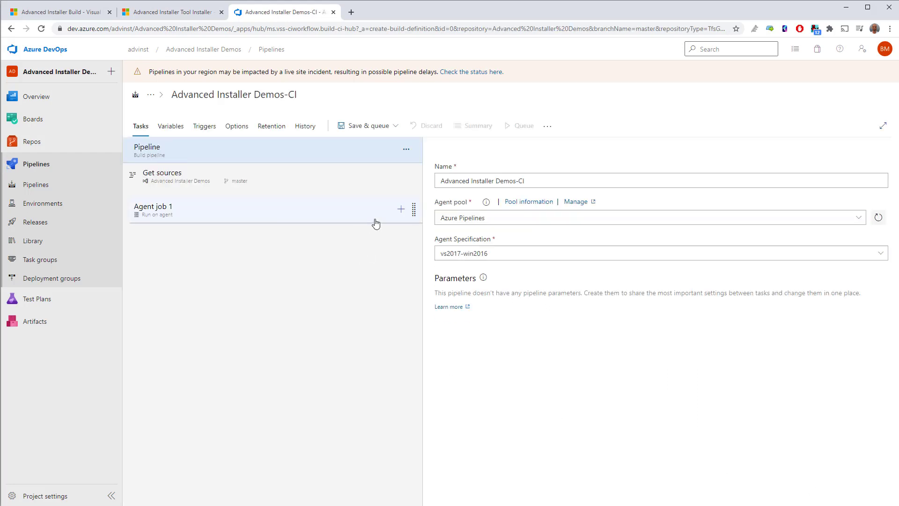
{"action": "left_click", "coordinate": [401, 210]}
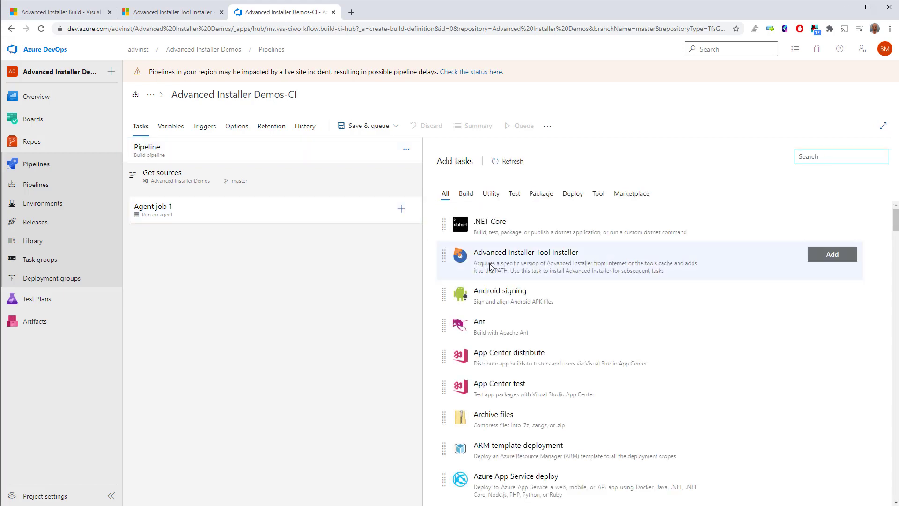
{"action": "mouse_move", "coordinate": [633, 261]}
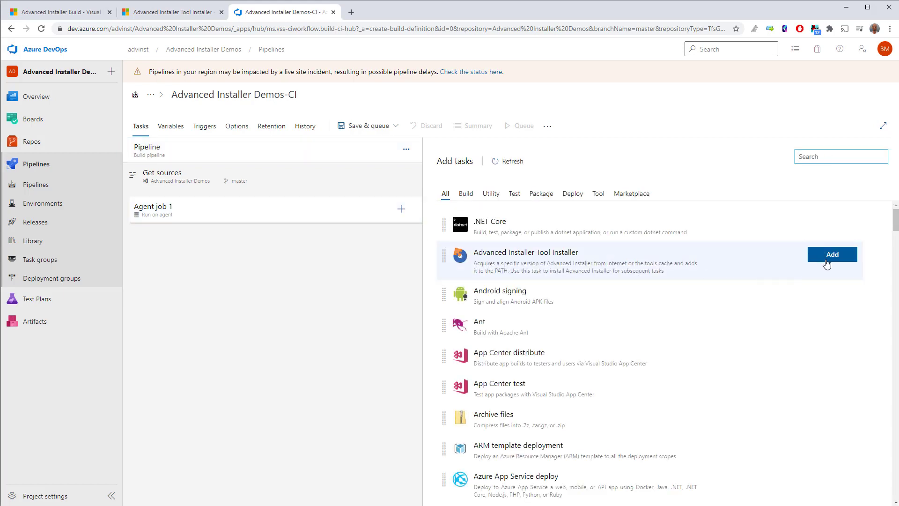
{"action": "left_click", "coordinate": [827, 261]}
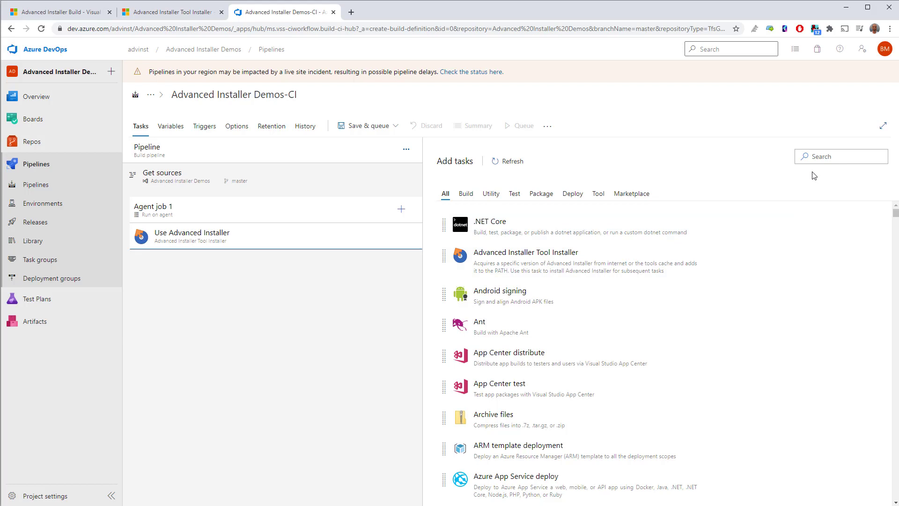
{"action": "left_click", "coordinate": [819, 157]}
{"action": "type", "text": "visua"}
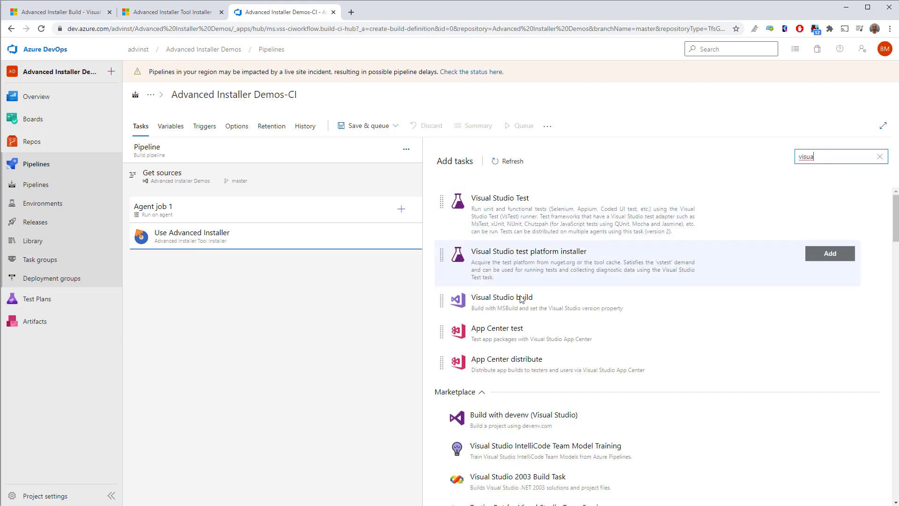
{"action": "left_click", "coordinate": [829, 301]}
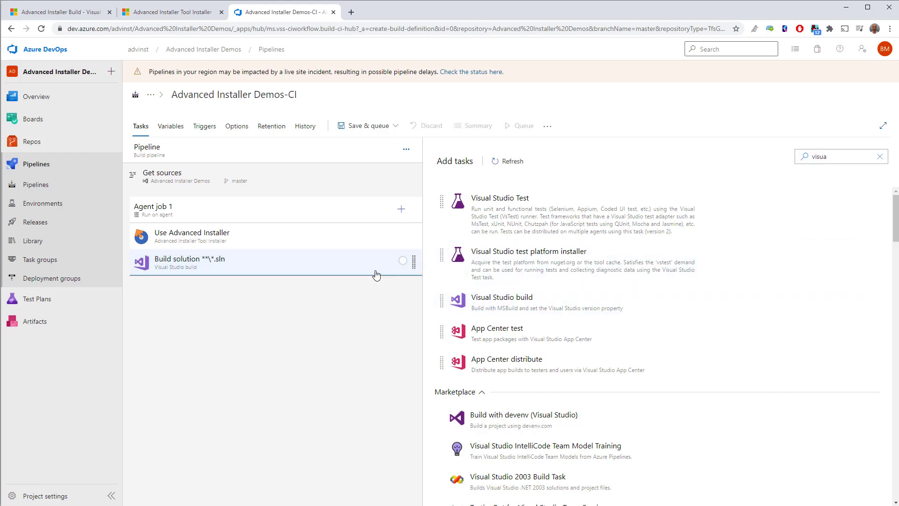
{"action": "left_click", "coordinate": [301, 245]}
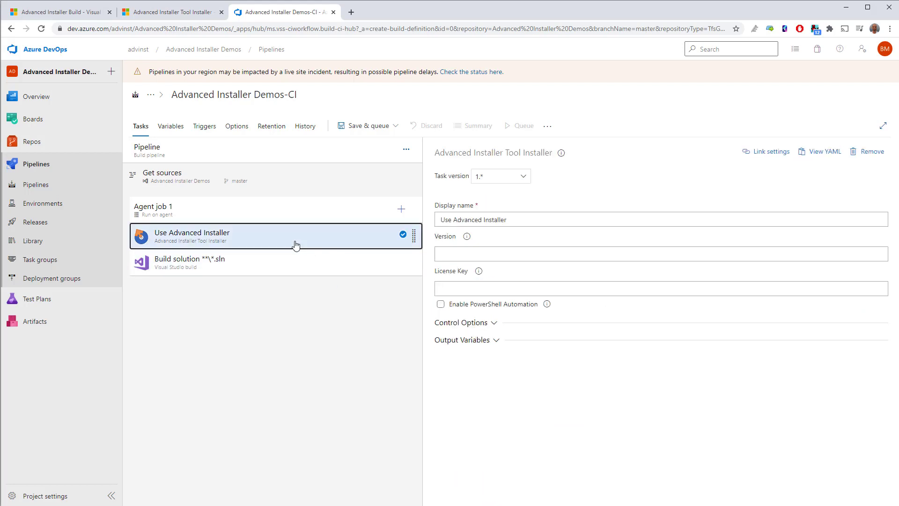
Add variable AI.licenseKey with the pasted license key, settable at queue time
{"action": "left_click", "coordinate": [176, 127]}
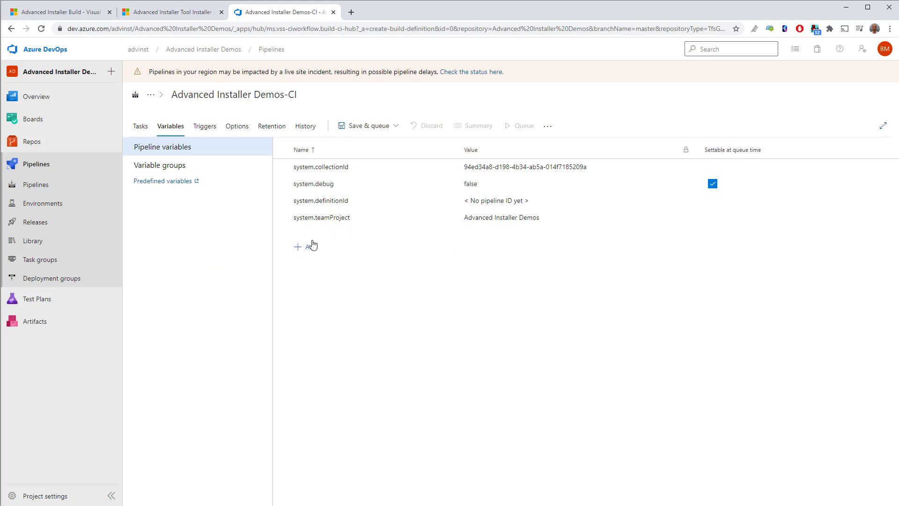
{"action": "left_click", "coordinate": [313, 245]}
{"action": "type", "text": "AI.licenseKey"}
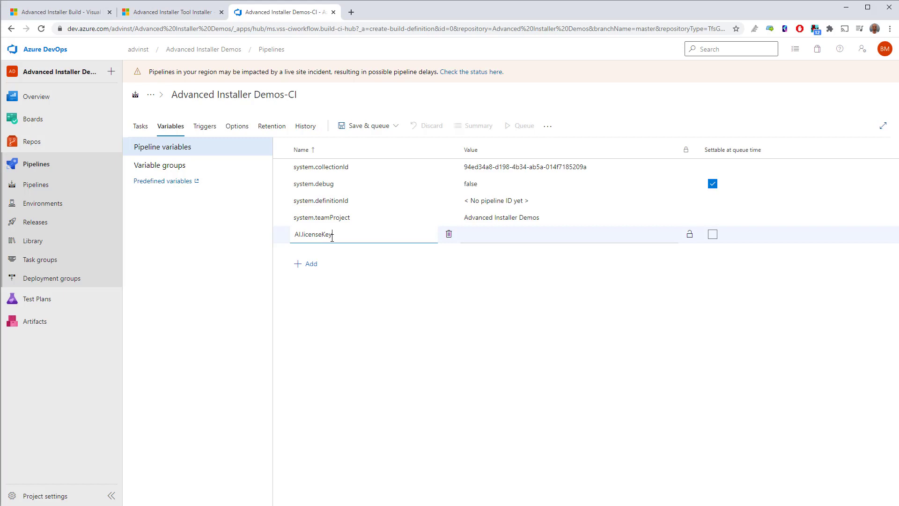
{"action": "left_click", "coordinate": [497, 239]}
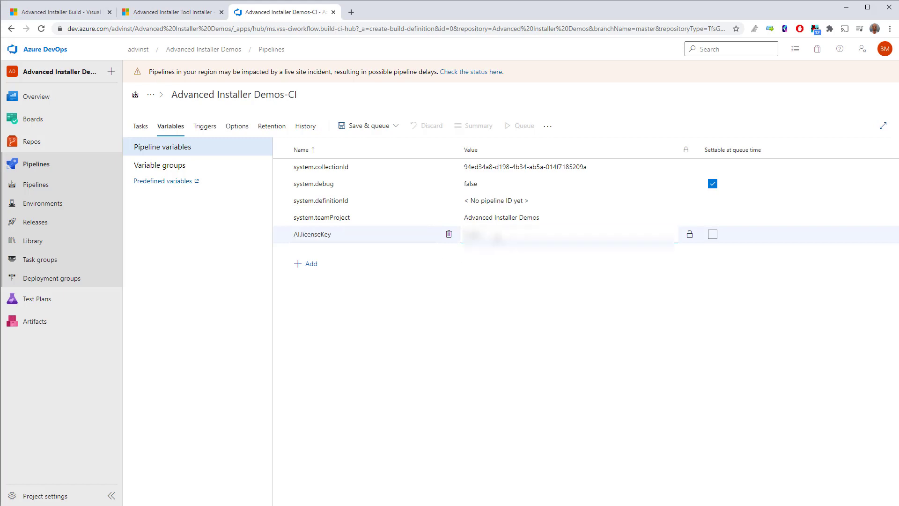
{"action": "key", "text": "ctrl+v"}
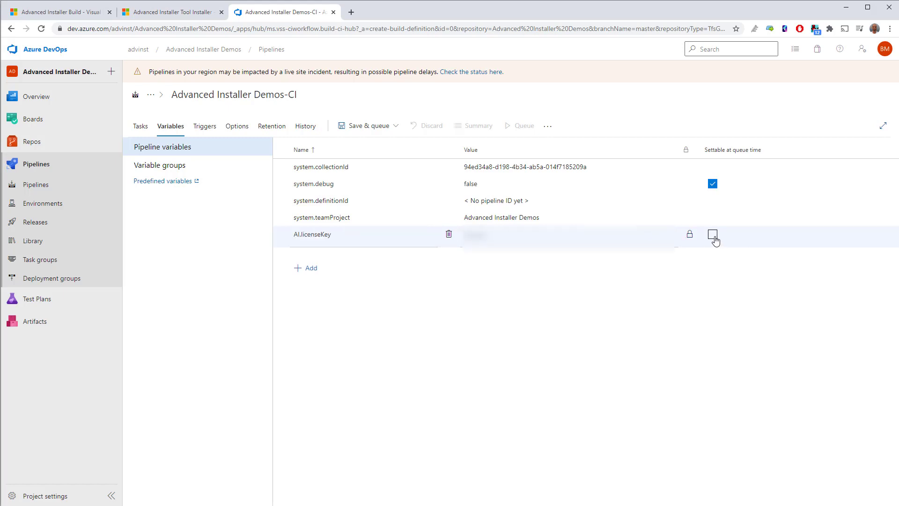
{"action": "left_click", "coordinate": [713, 236]}
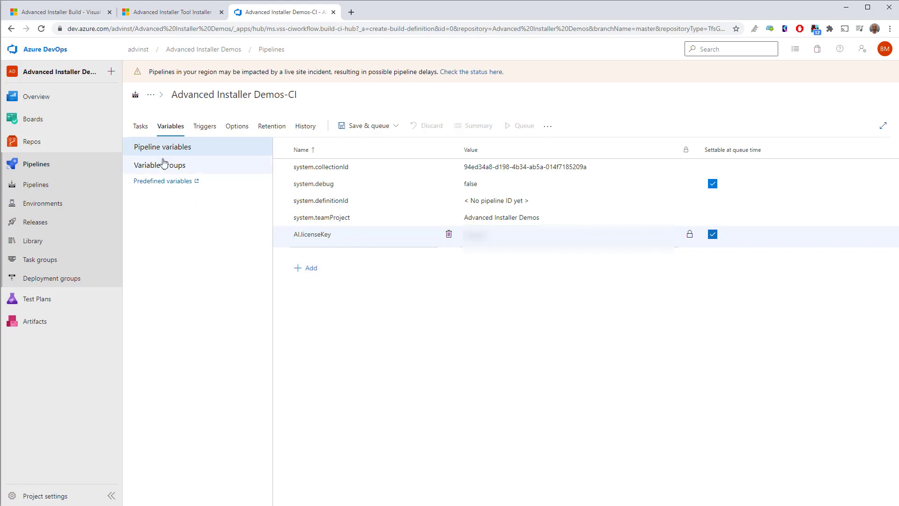
{"action": "left_click", "coordinate": [141, 126]}
Set the Use Advanced Installer License Key field to $(AI.licenseKey)
{"action": "left_click", "coordinate": [243, 242]}
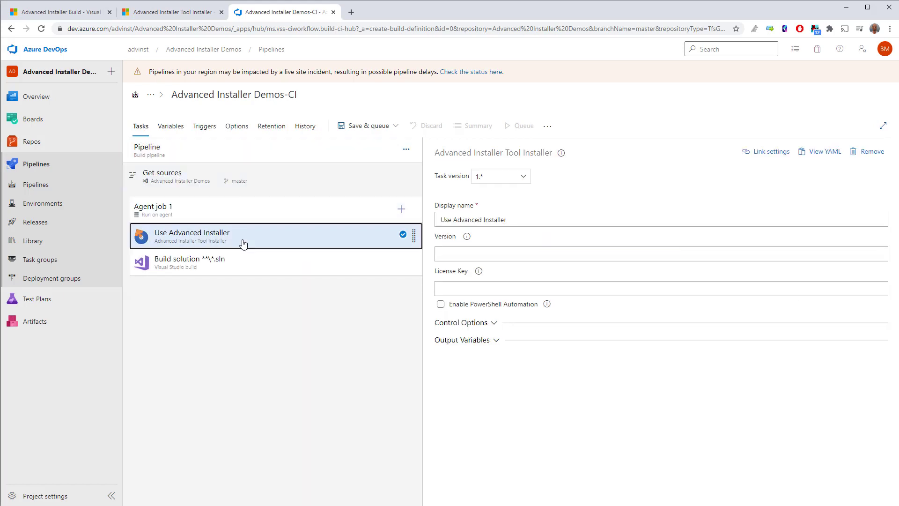
{"action": "left_click", "coordinate": [488, 290]}
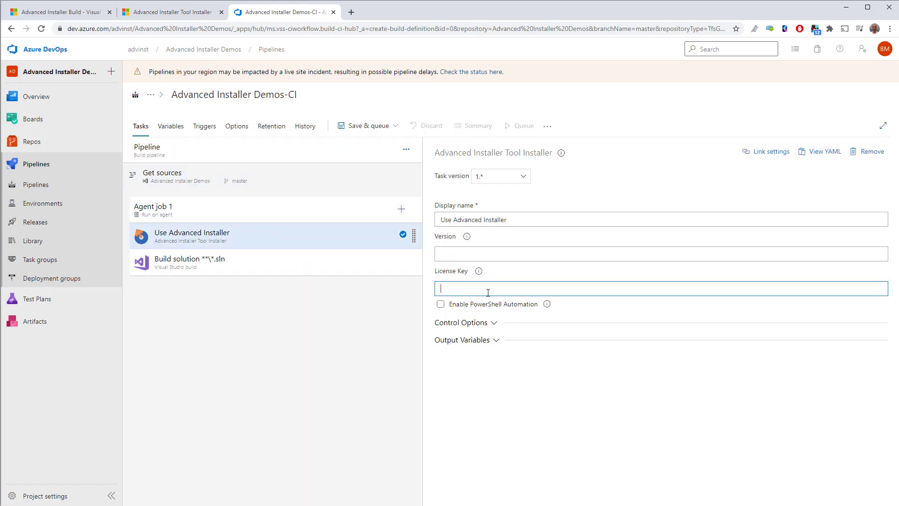
{"action": "type", "text": "$(AI.licenseKey)"}
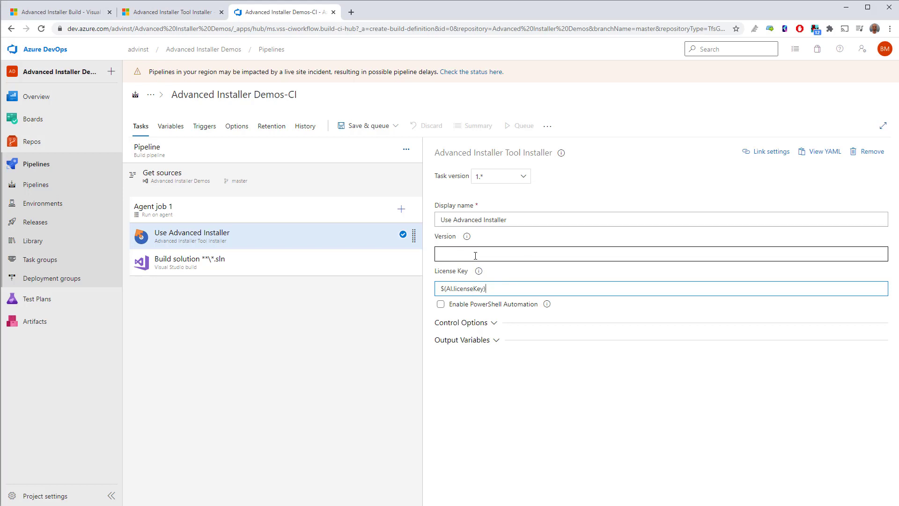
Set the build solution to MSIX TroubleShooter/MSIX TroubleShooter.sln, then save and queue run #2
{"action": "left_click", "coordinate": [311, 269]}
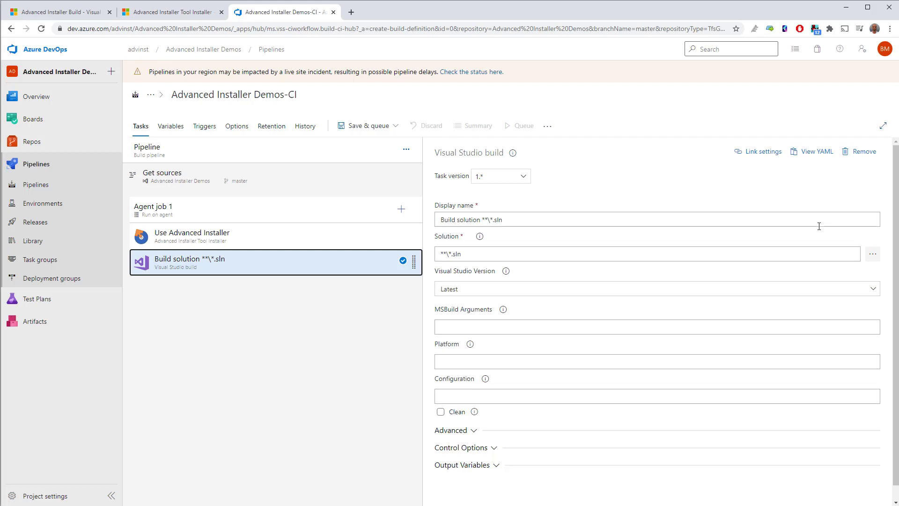
{"action": "left_click", "coordinate": [873, 254]}
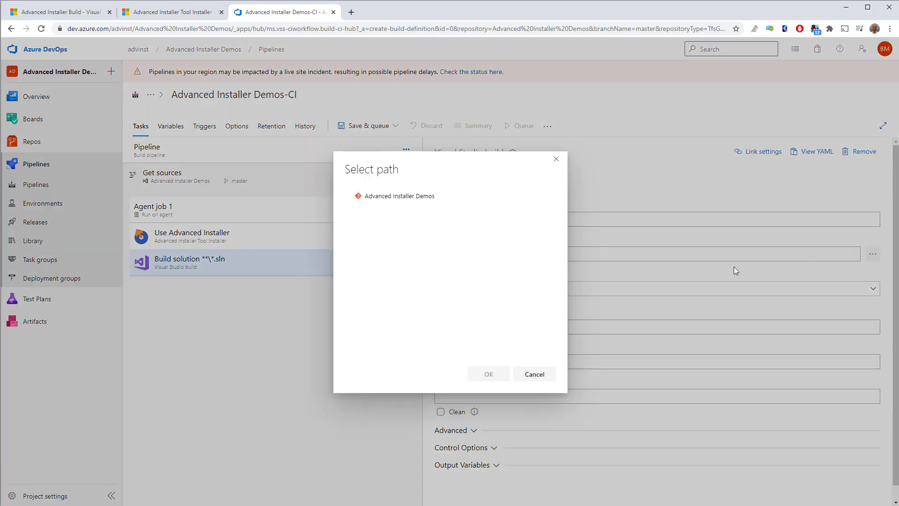
{"action": "left_click", "coordinate": [412, 210]}
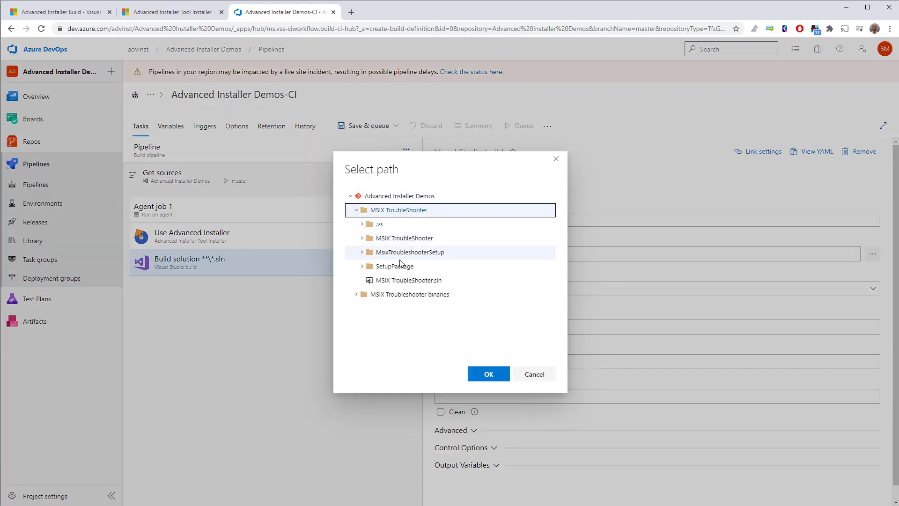
{"action": "left_click", "coordinate": [409, 280]}
{"action": "left_click", "coordinate": [491, 375]}
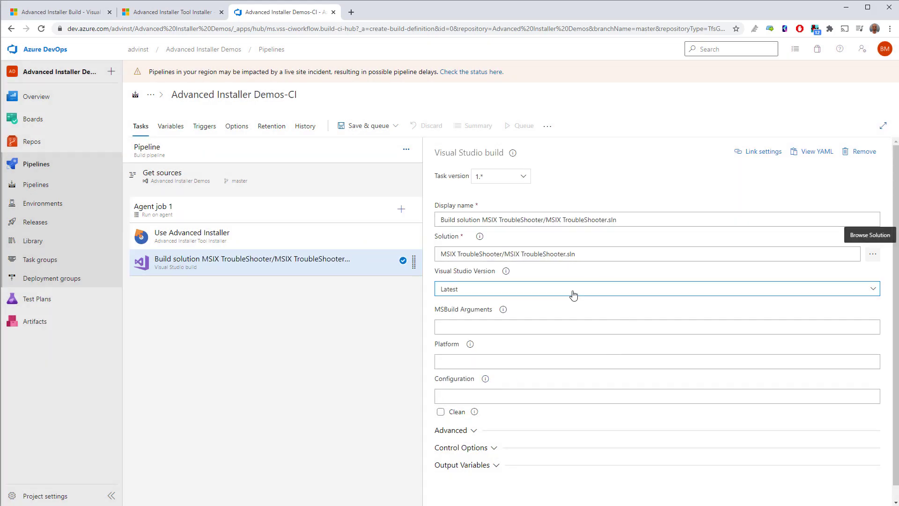
{"action": "left_click", "coordinate": [357, 130]}
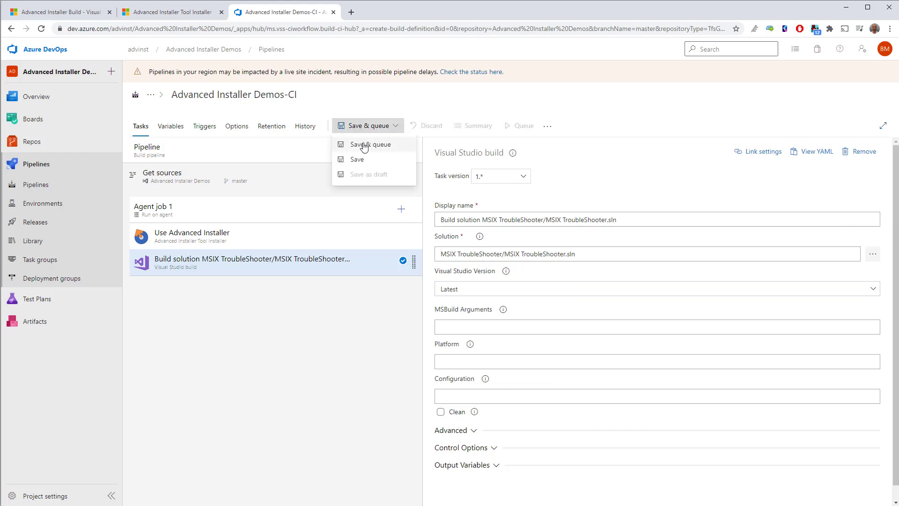
{"action": "left_click", "coordinate": [362, 147]}
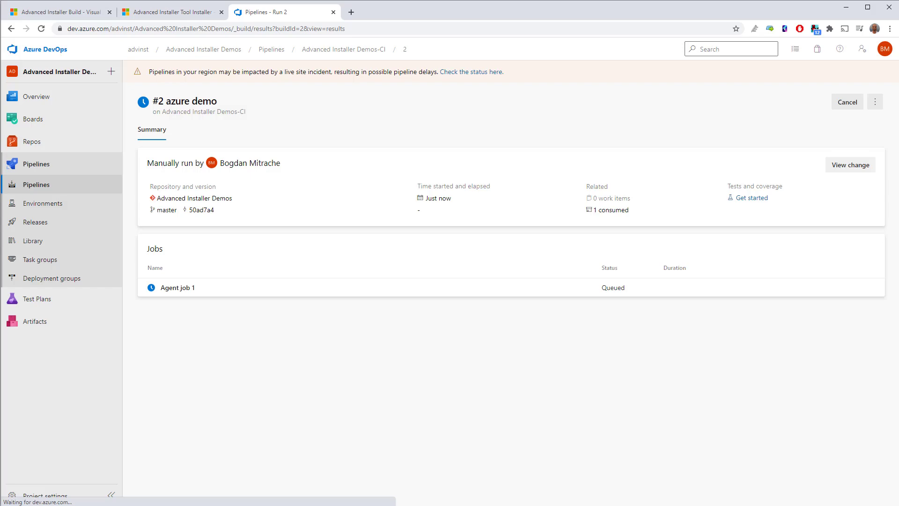